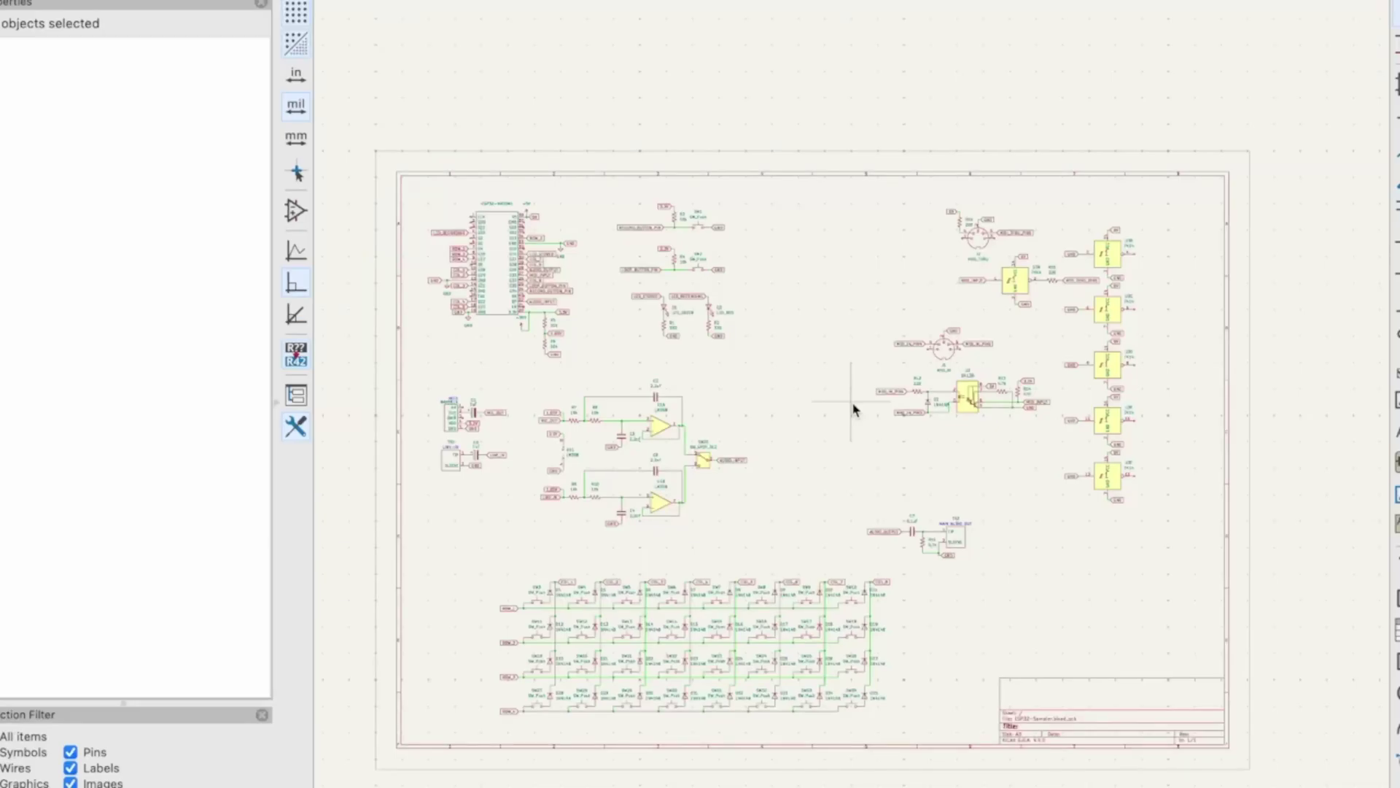
Zoom onto the ESP32-VROOM1 pin labels, then pan past the SW1/SW2 and D1/D2 circuits to the MIDI section.
scroll(516, 302, up, 4)
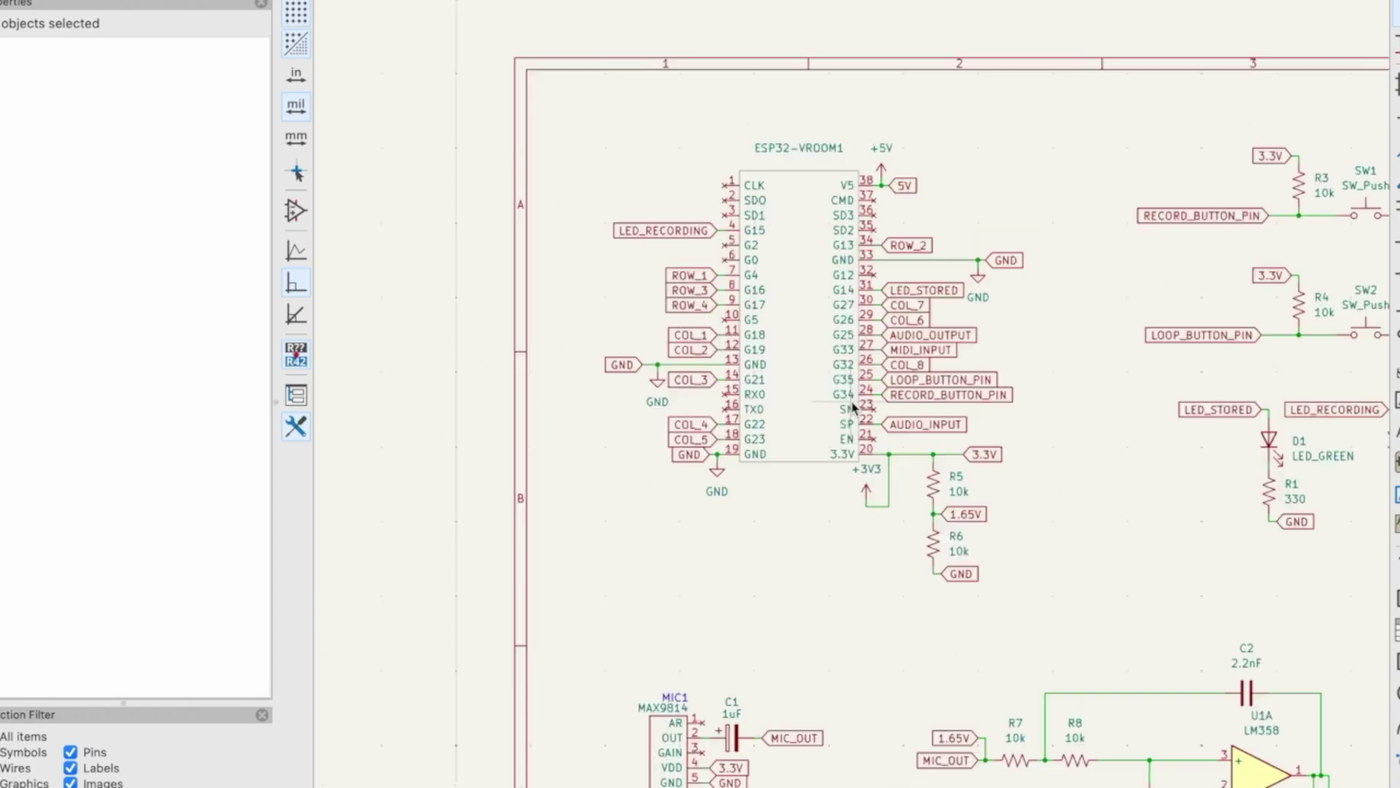
scroll(851, 407, up, 2)
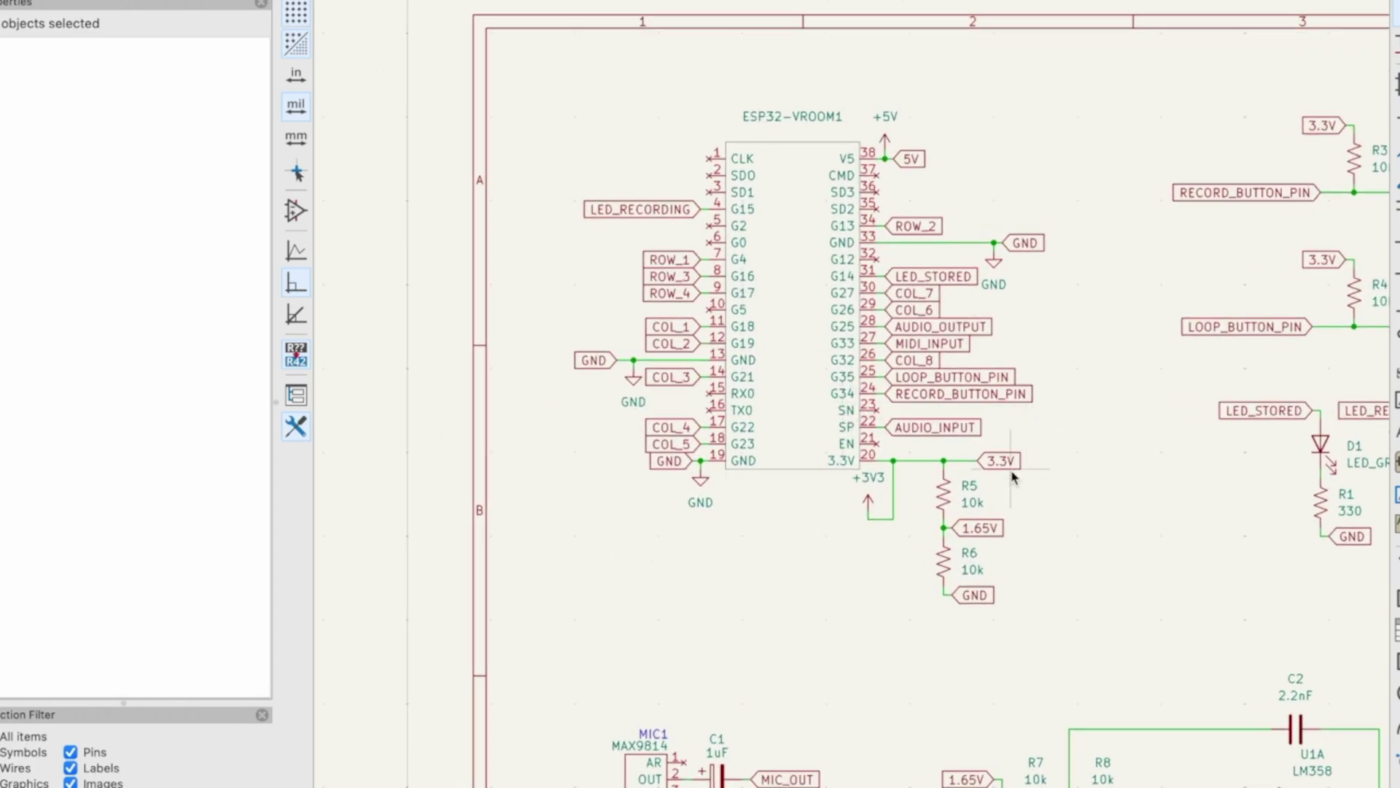
scroll(609, 327, right, 10)
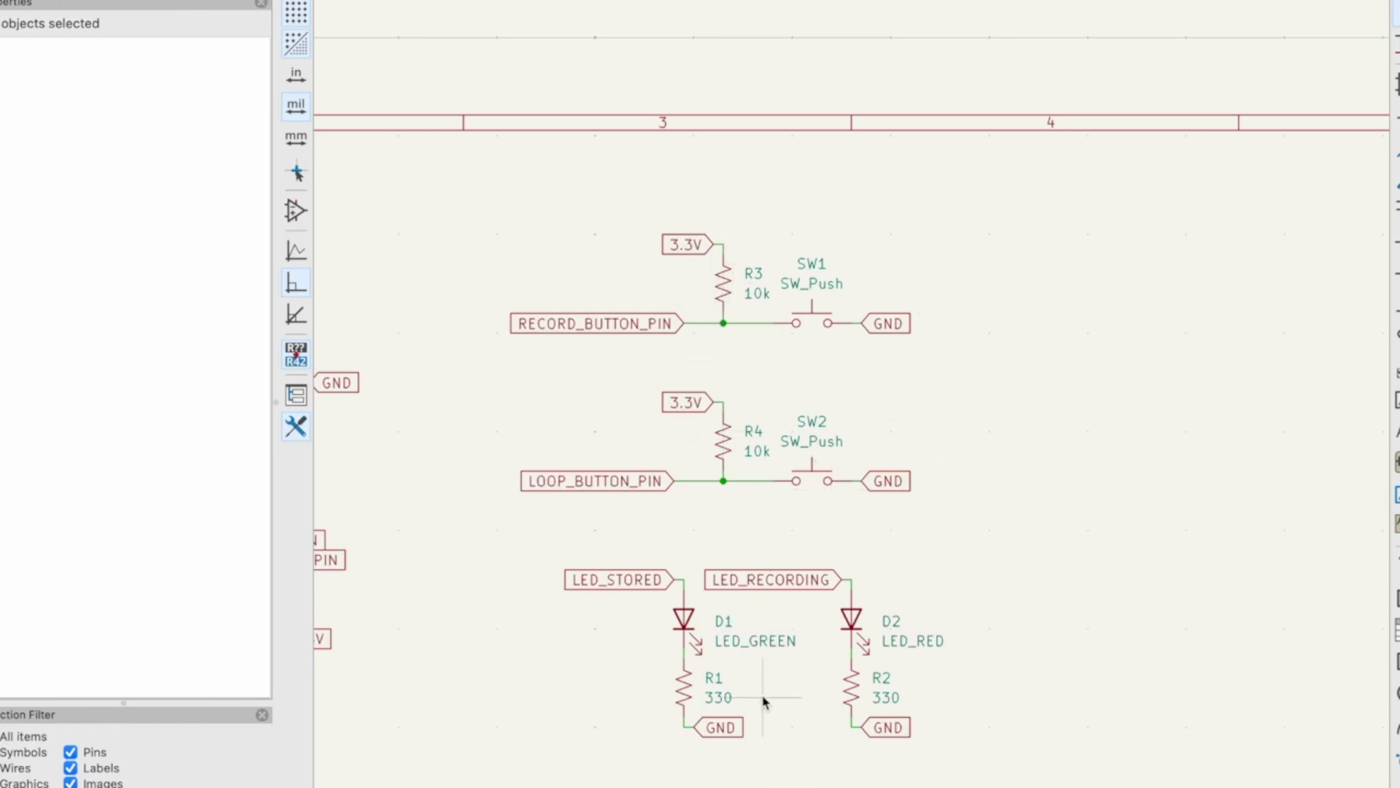
scroll(551, 195, down, 5)
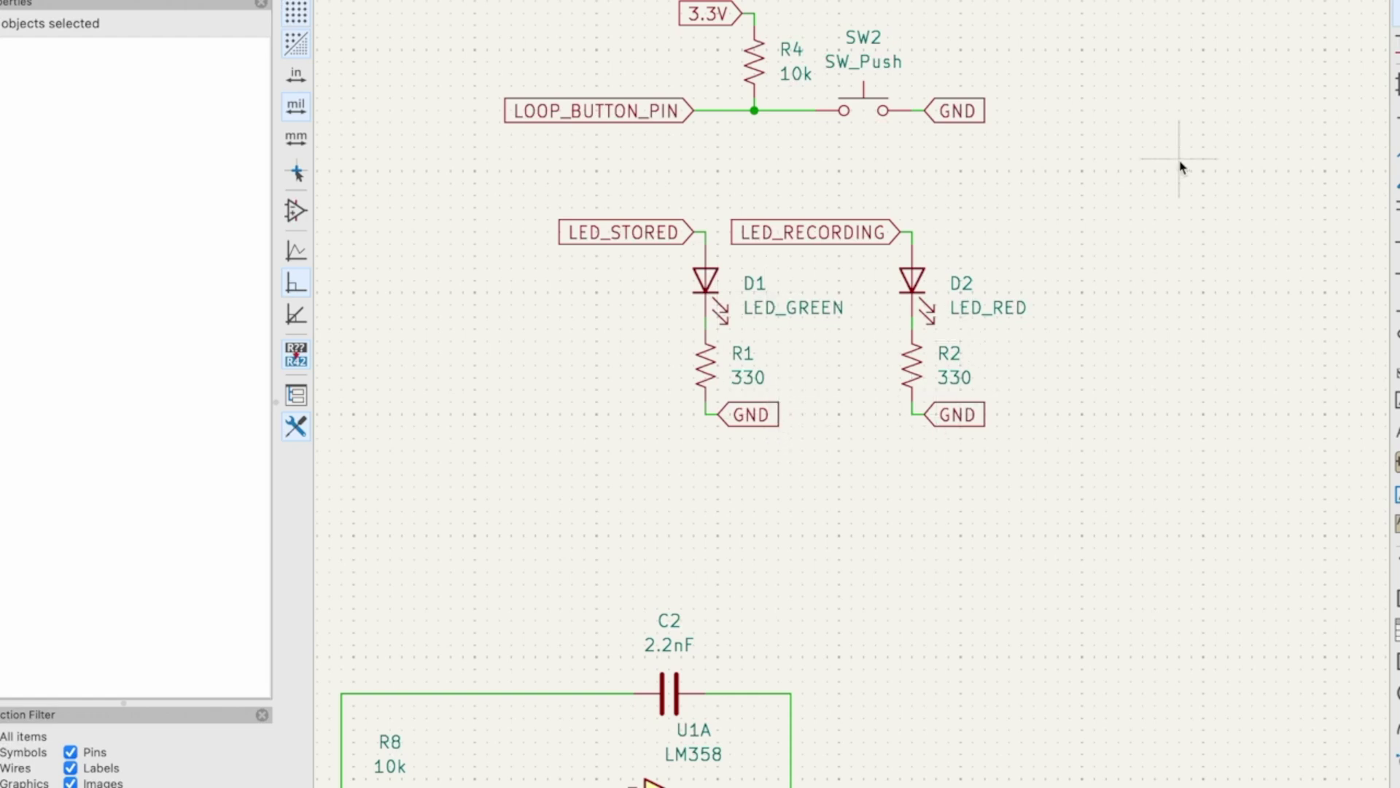
scroll(853, 400, down, 3)
Zoom into the J1/U2 6N138 MIDI input, then pan to J2, U3A and R15 (220) for MIDI thru.
scroll(856, 407, right, 5)
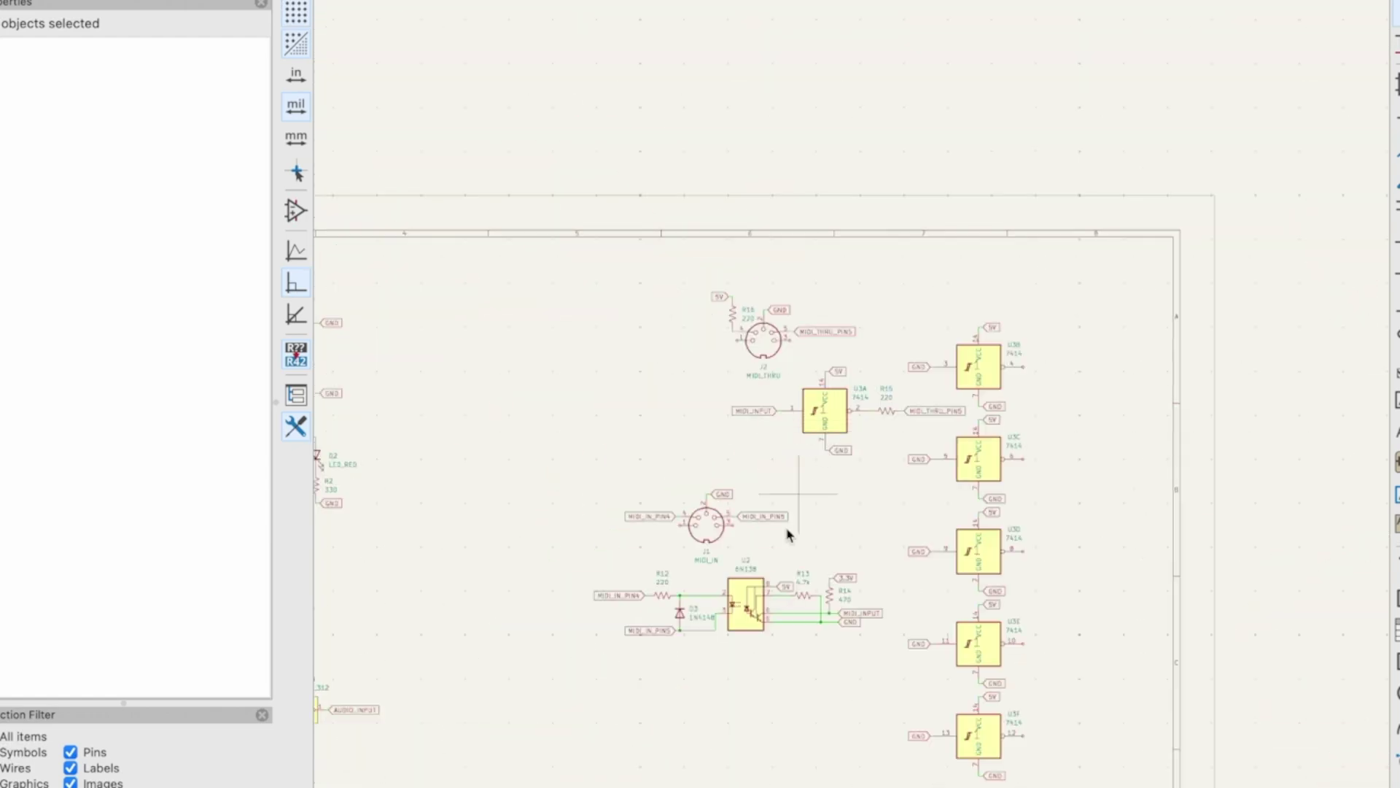
scroll(787, 532, up, 3)
scroll(855, 409, up, 3)
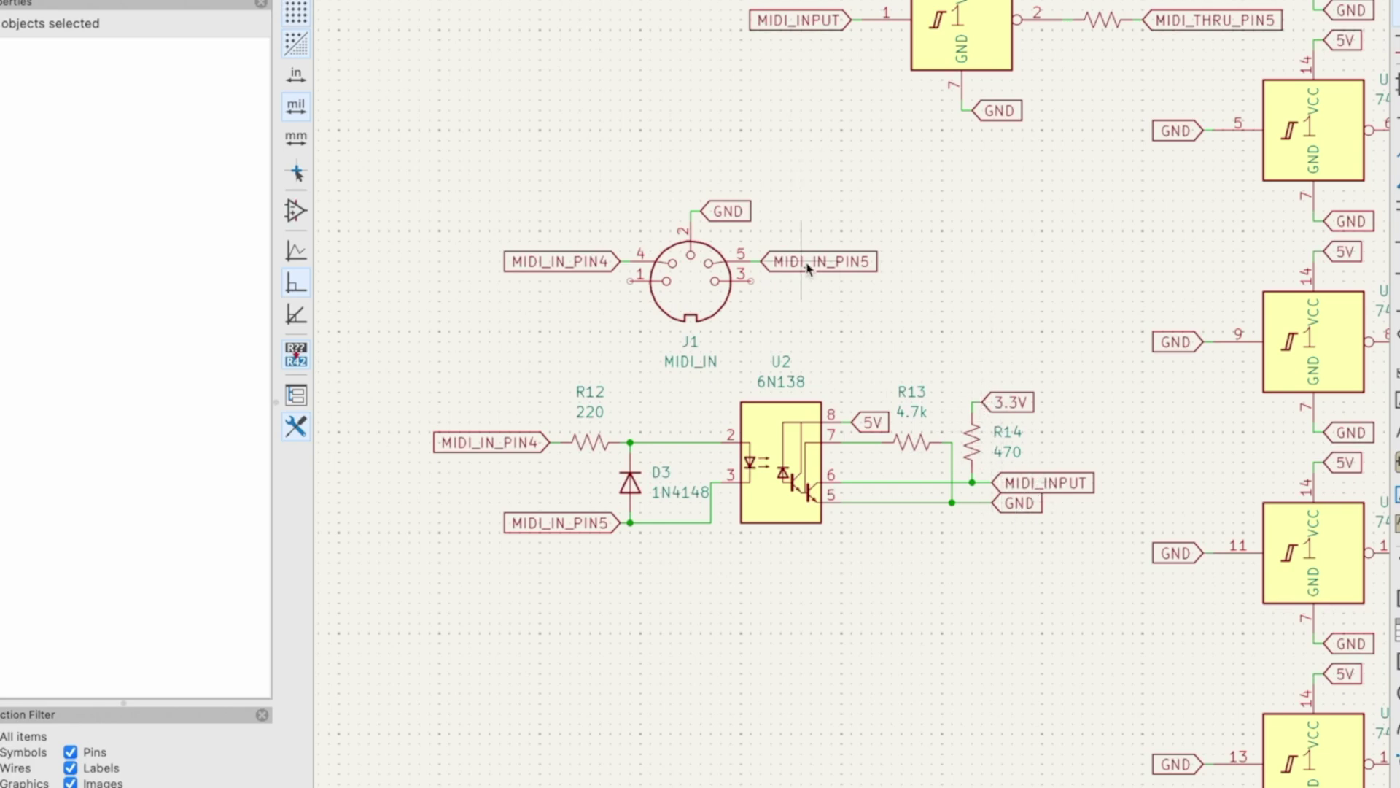
scroll(898, 324, down, 2)
scroll(901, 314, up, 2)
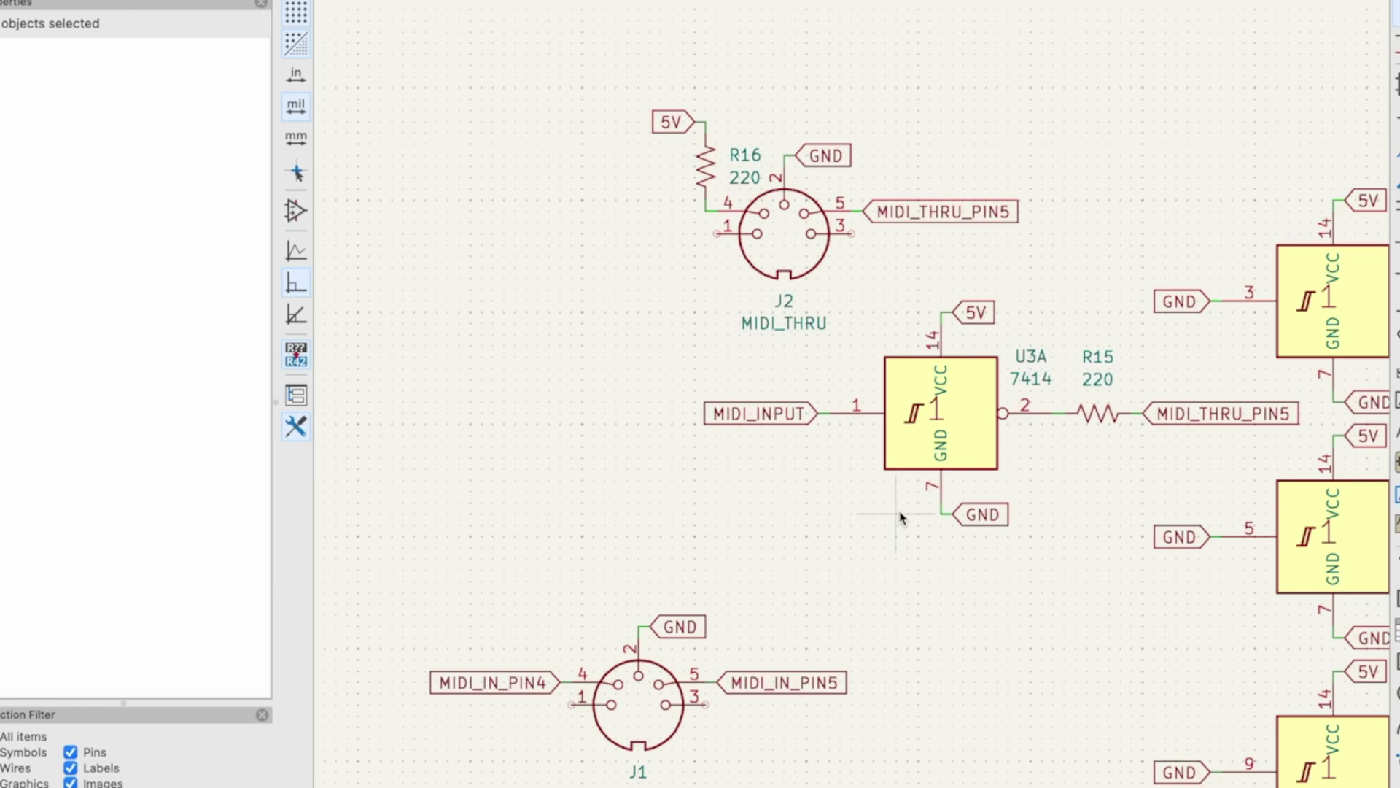
Pan to the C7/TS2 audio output with R11 (4.7k), then zoom out to show the whole switch matrix.
scroll(834, 375, up, 10)
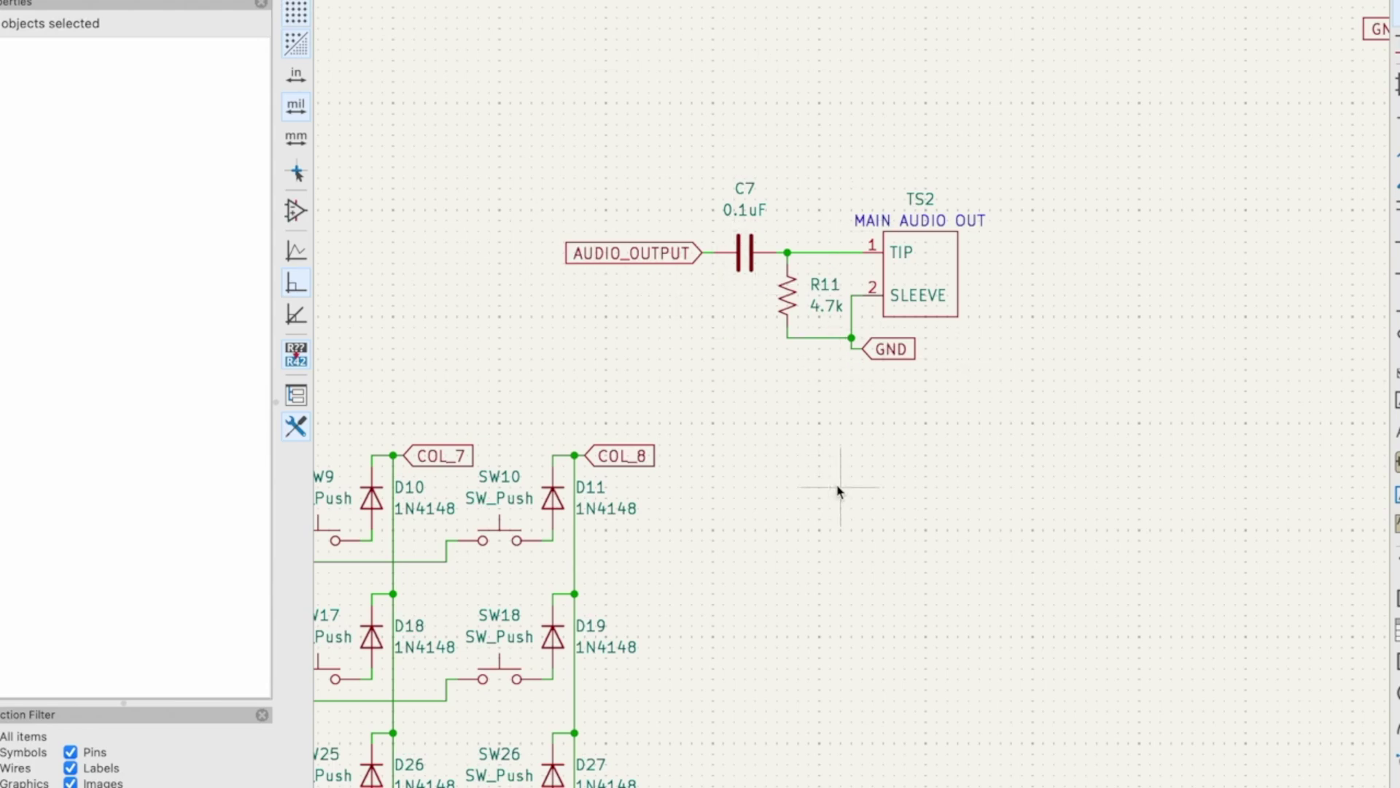
scroll(854, 407, down, 3)
scroll(854, 407, up, 2)
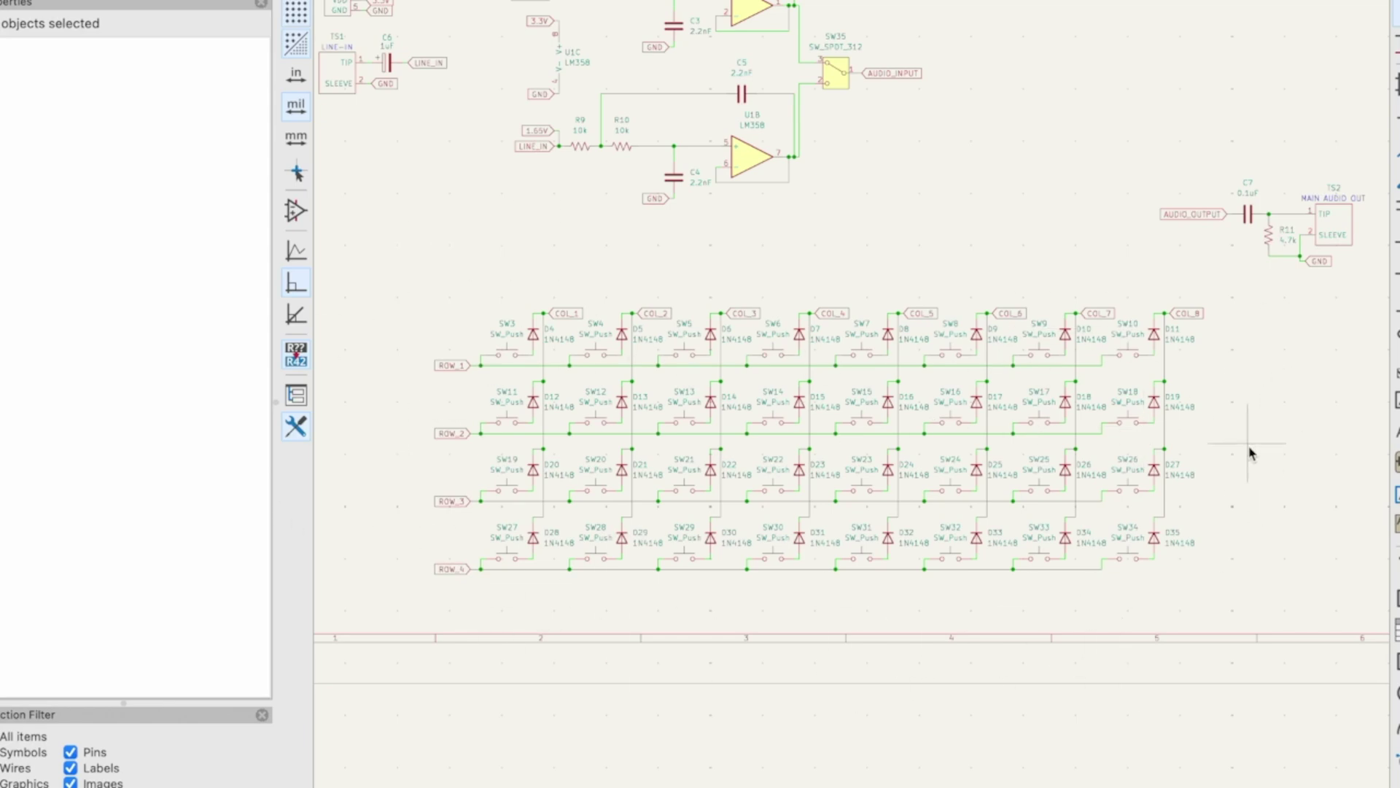
Zoom onto MIC1, TS1 and the U1A/U1B LM358 filters feeding SW35, centre them, then zoom out.
scroll(853, 366, down, 2)
scroll(853, 366, up, 3)
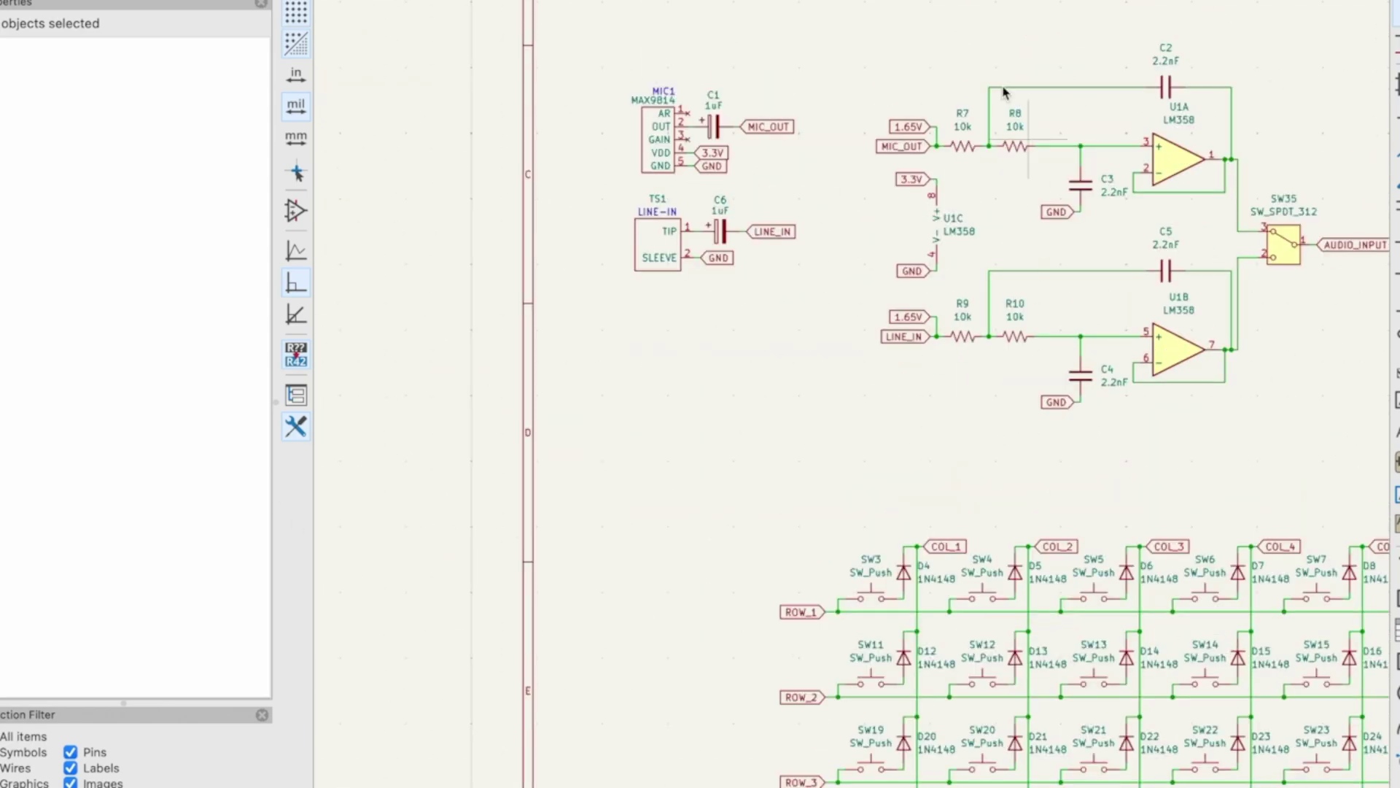
scroll(853, 369, down, 2)
scroll(853, 369, up, 4)
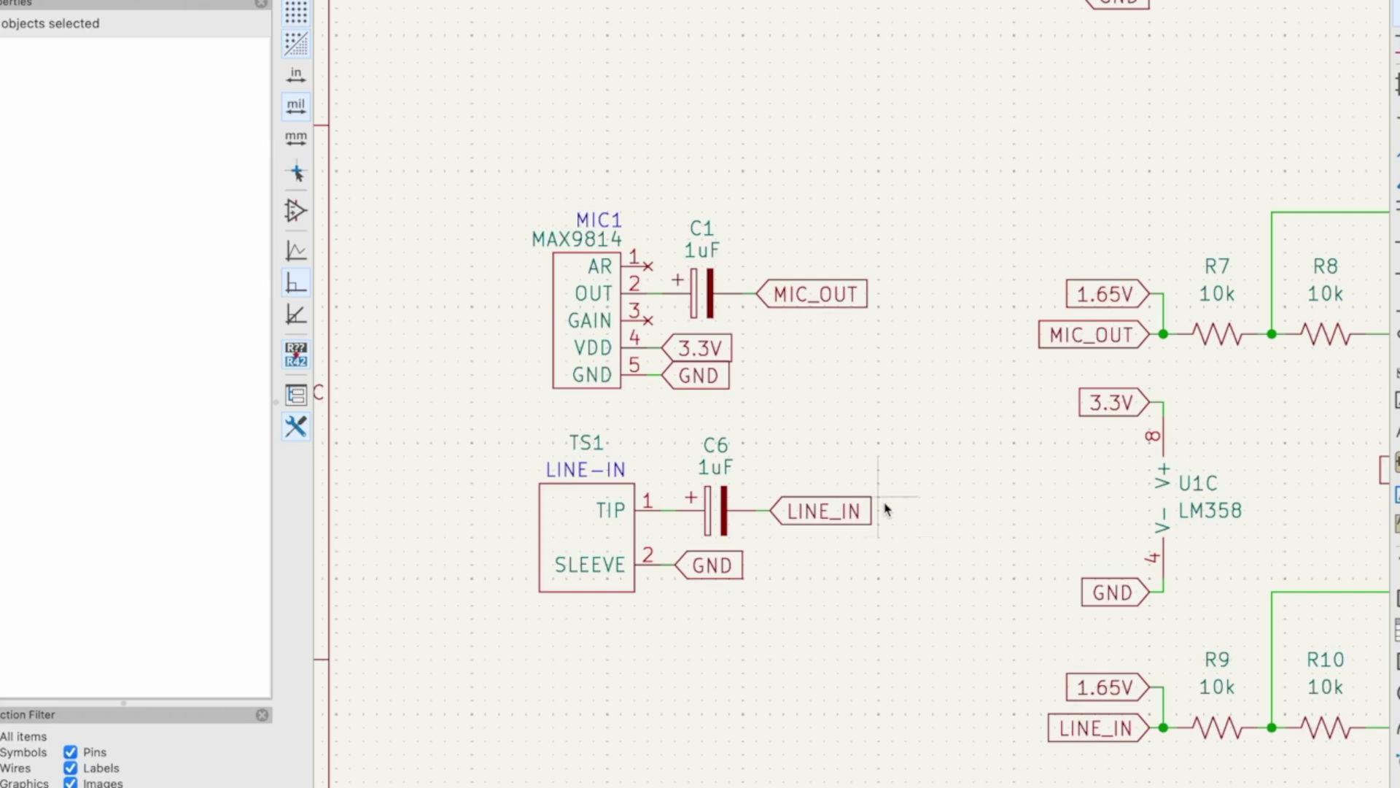
scroll(886, 508, down, 4)
scroll(851, 400, up, 1)
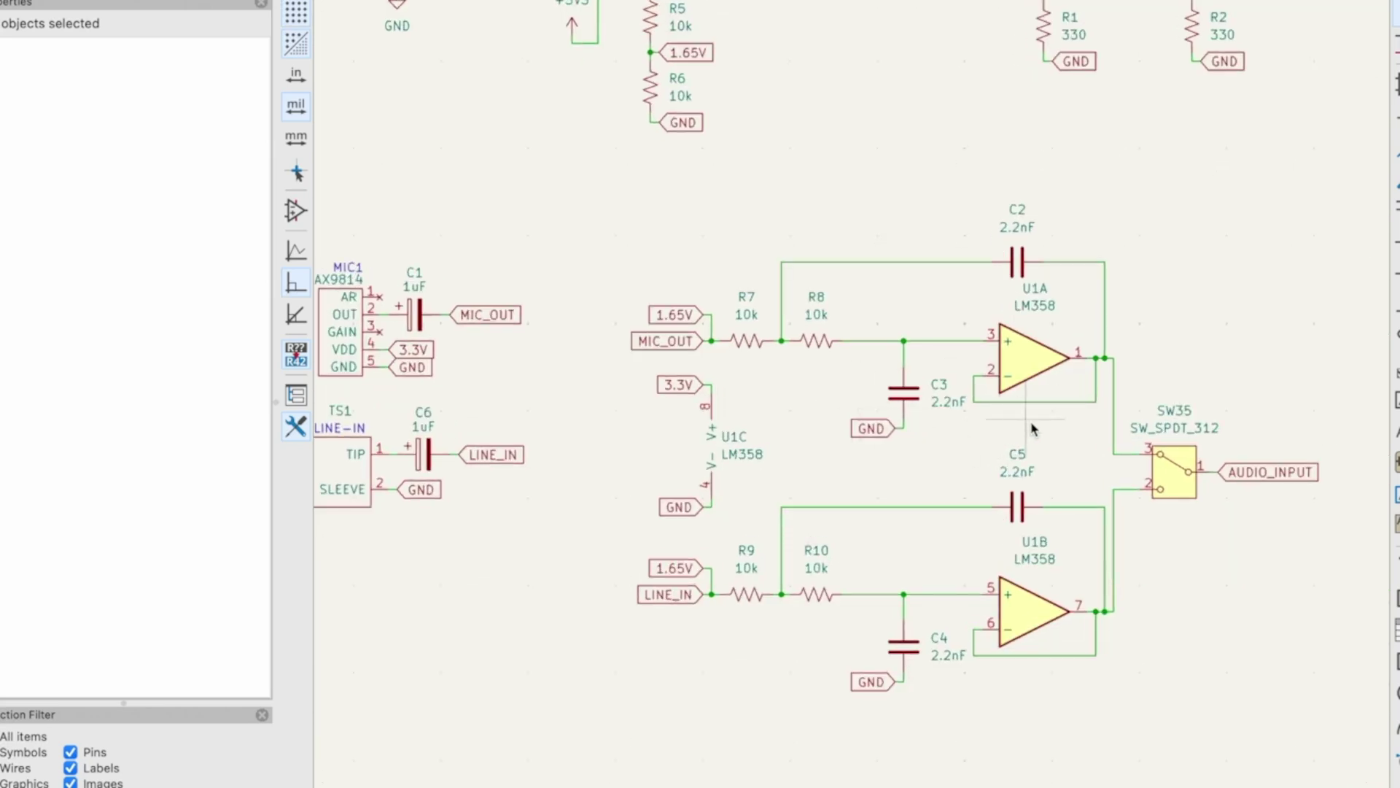
middle_drag(937, 423, 837, 421)
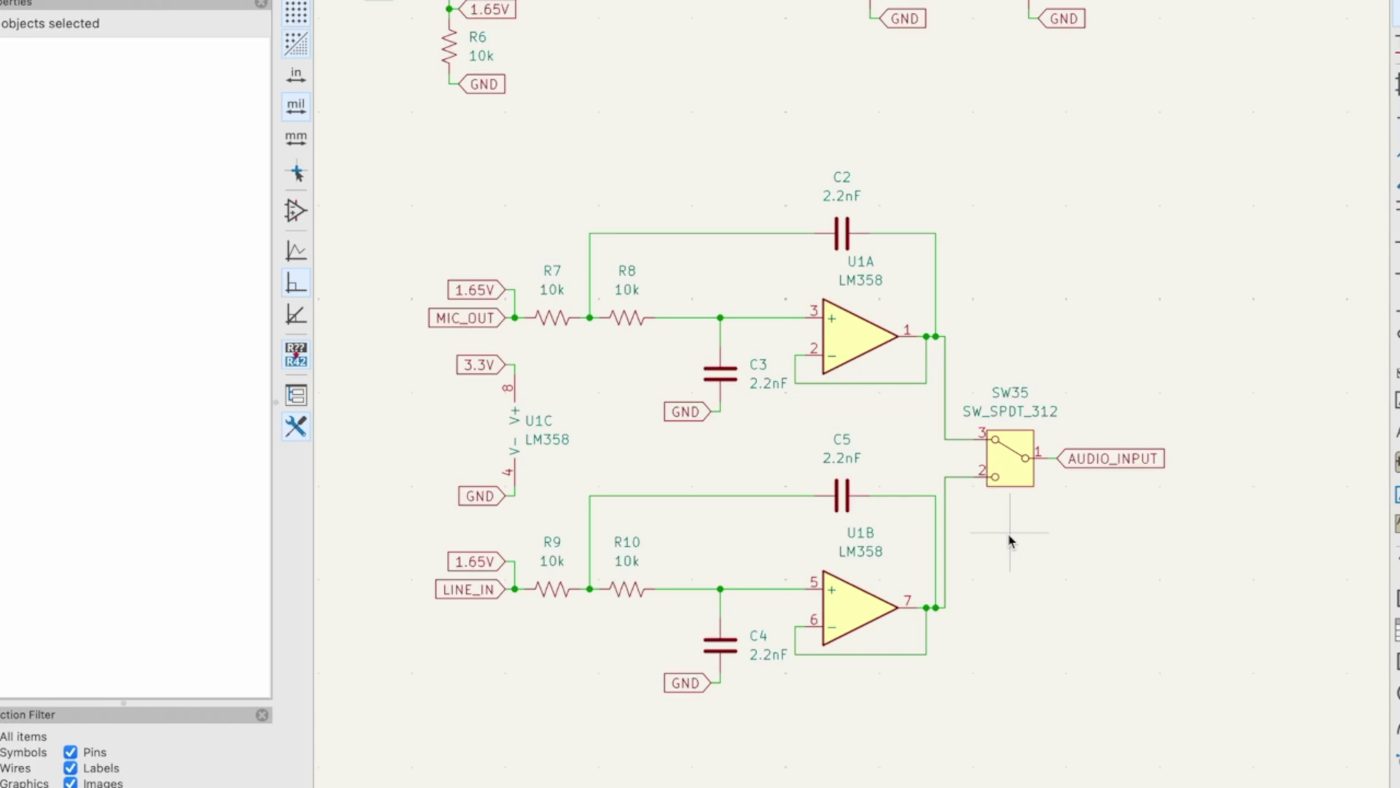
scroll(1011, 541, down, 5)
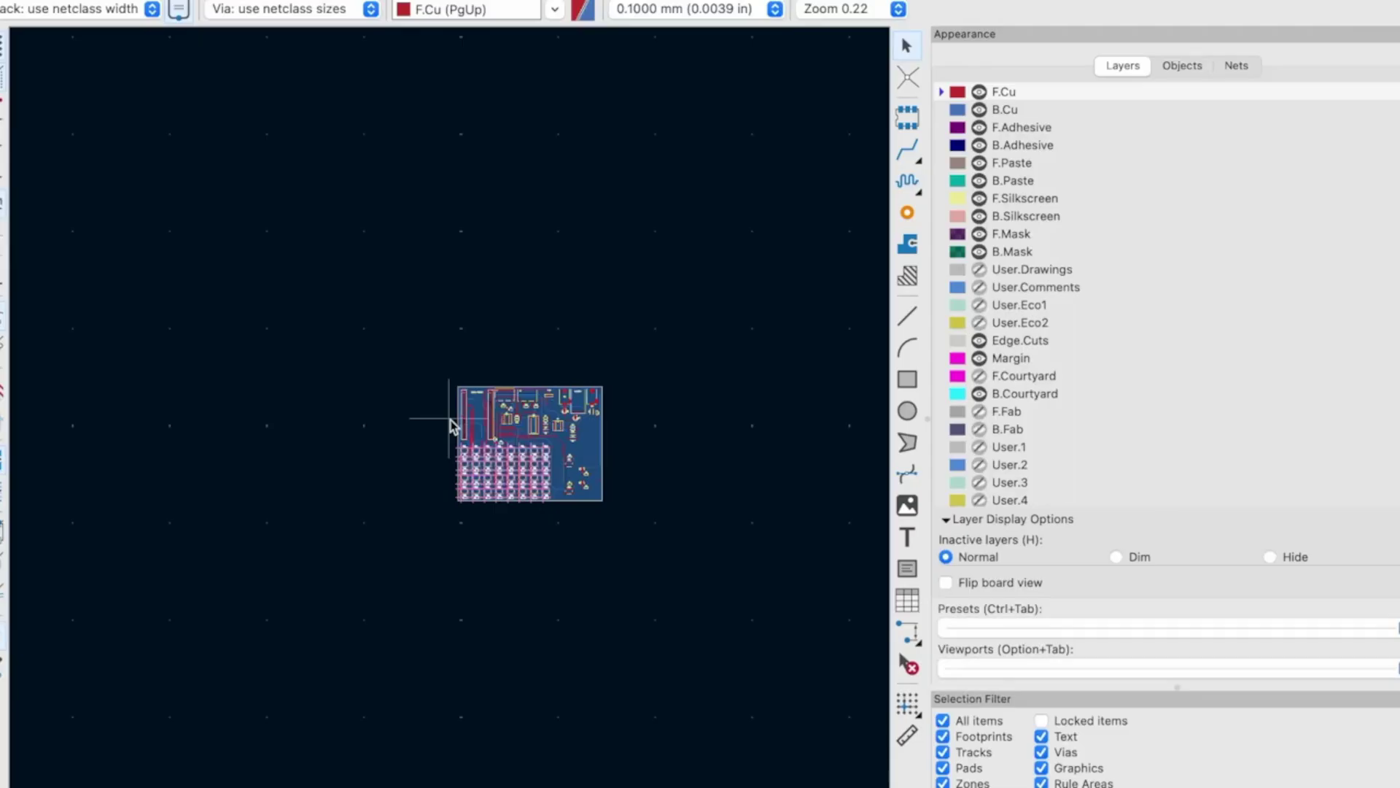
Zoom the board from 0.22 to 1.50 over the switch grid, then to 2.20 on the ESP32 headers.
scroll(449, 418, up, 8)
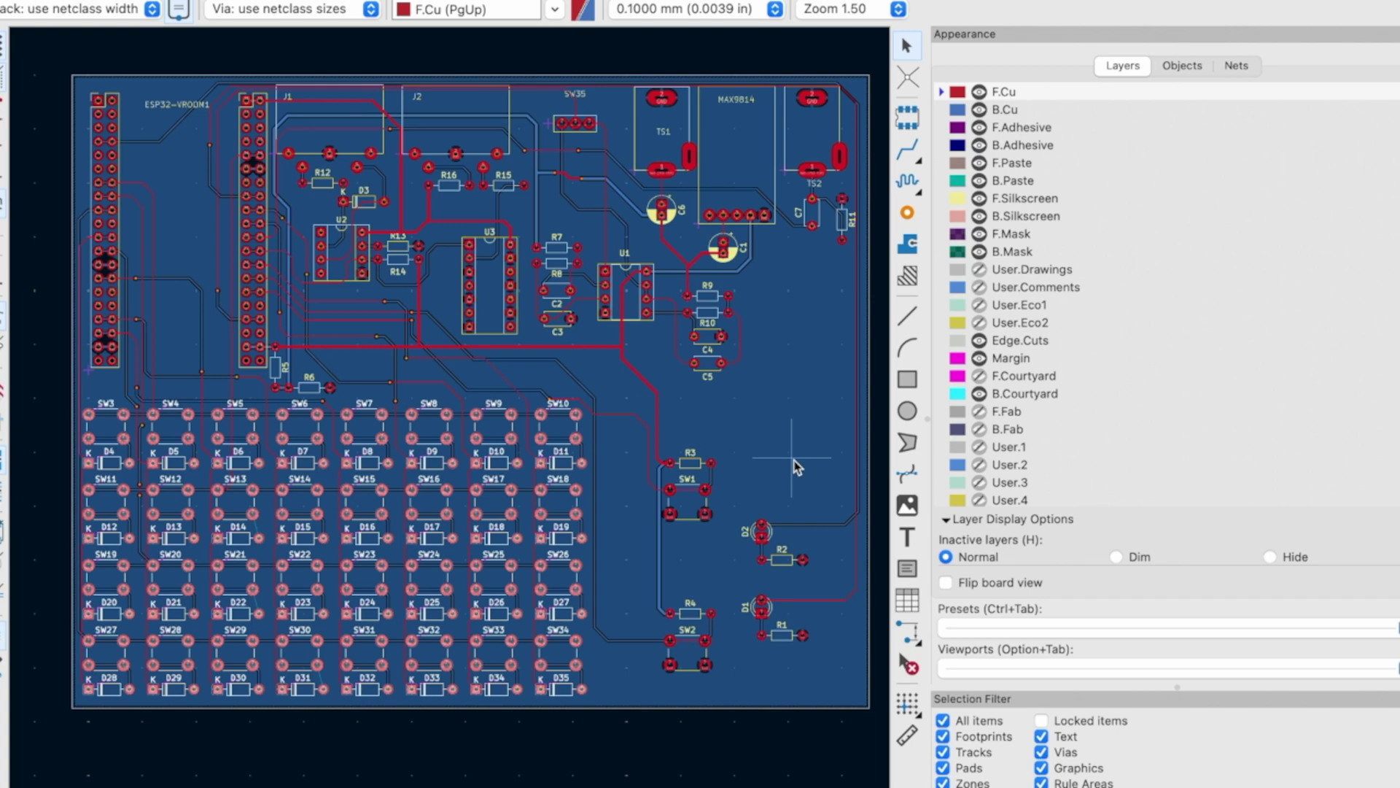
scroll(106, 581, up, 2)
scroll(450, 412, down, 2)
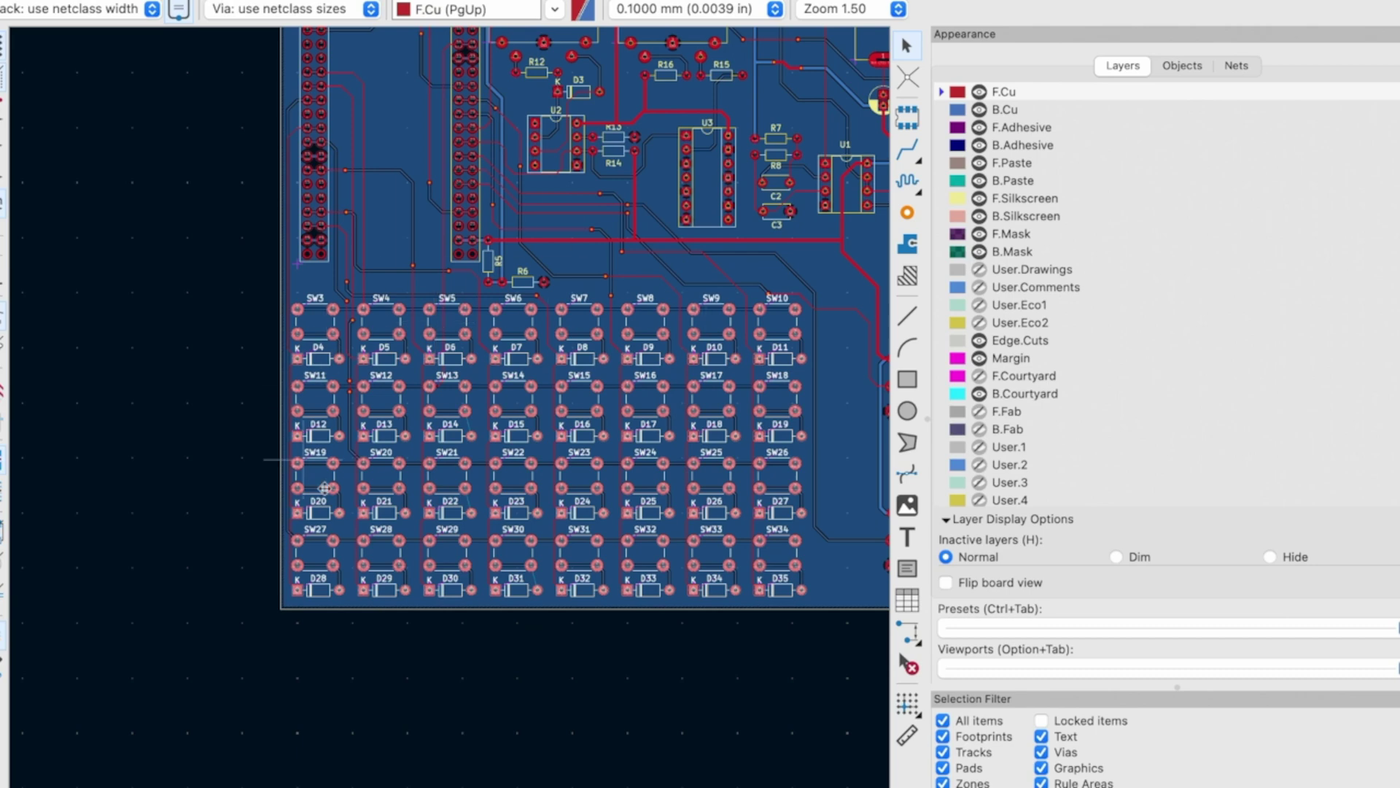
scroll(394, 264, down, 2)
scroll(452, 423, up, 5)
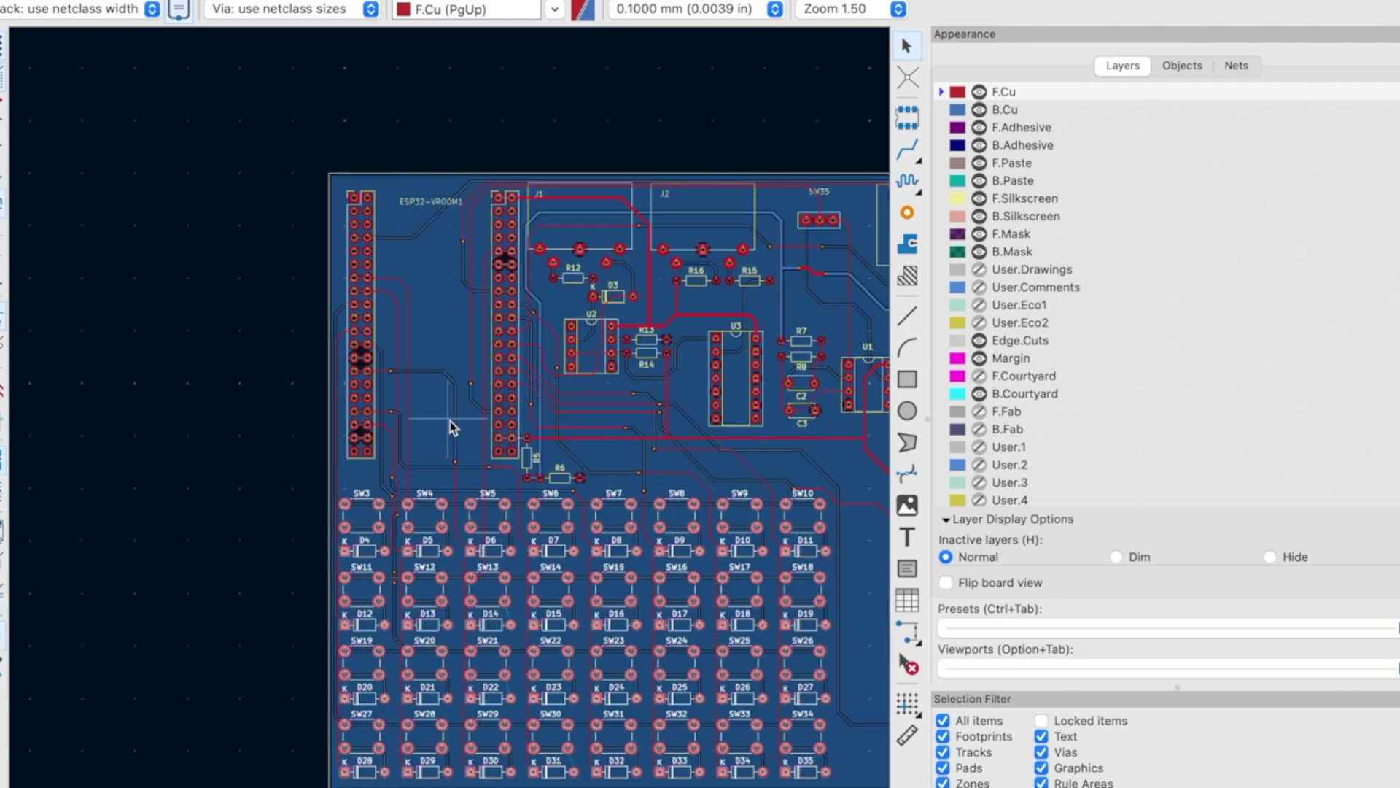
scroll(452, 426, up, 2)
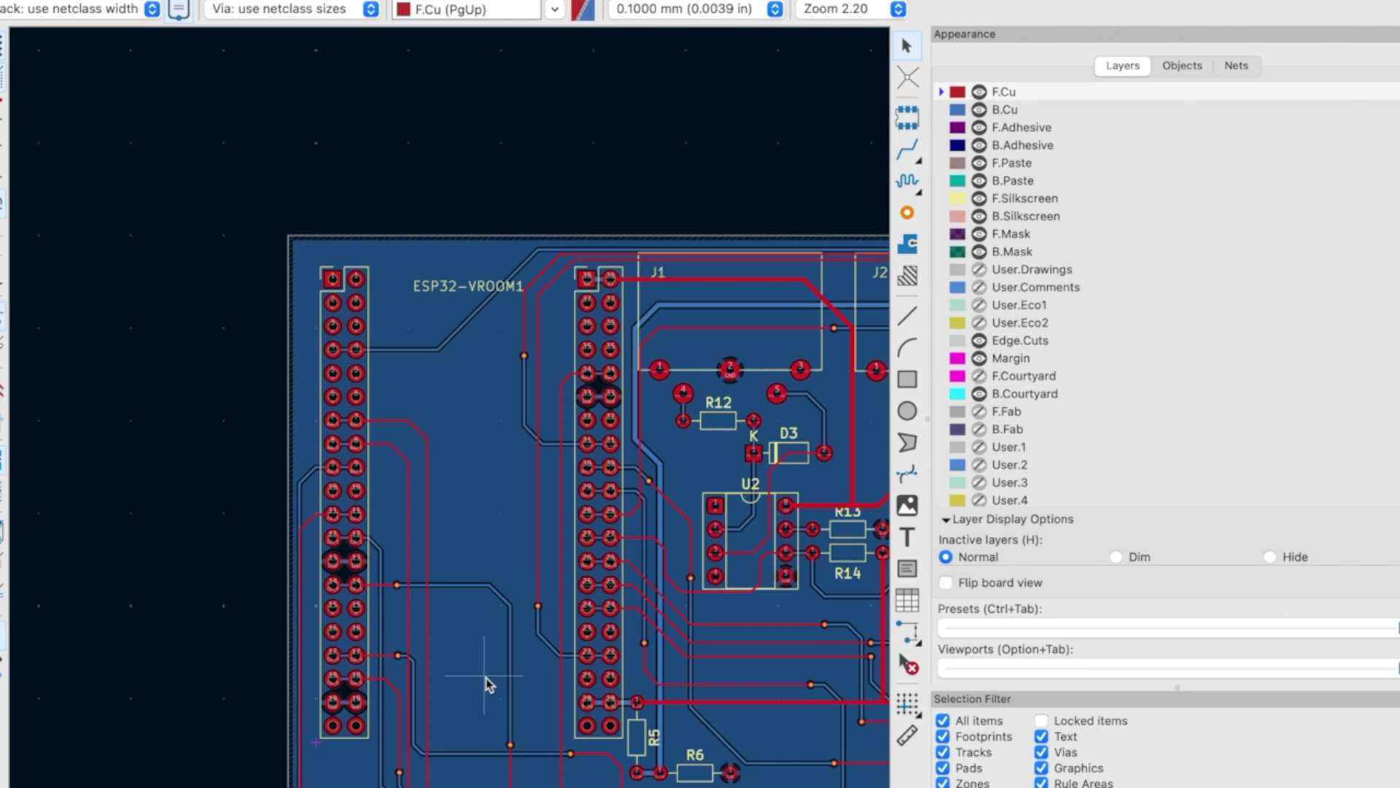
Zoom into J1/J2, then onto SW35 at 13.00 to check its AUDIO_INPUT pad.
scroll(487, 683, right, 5)
scroll(449, 425, up, 4)
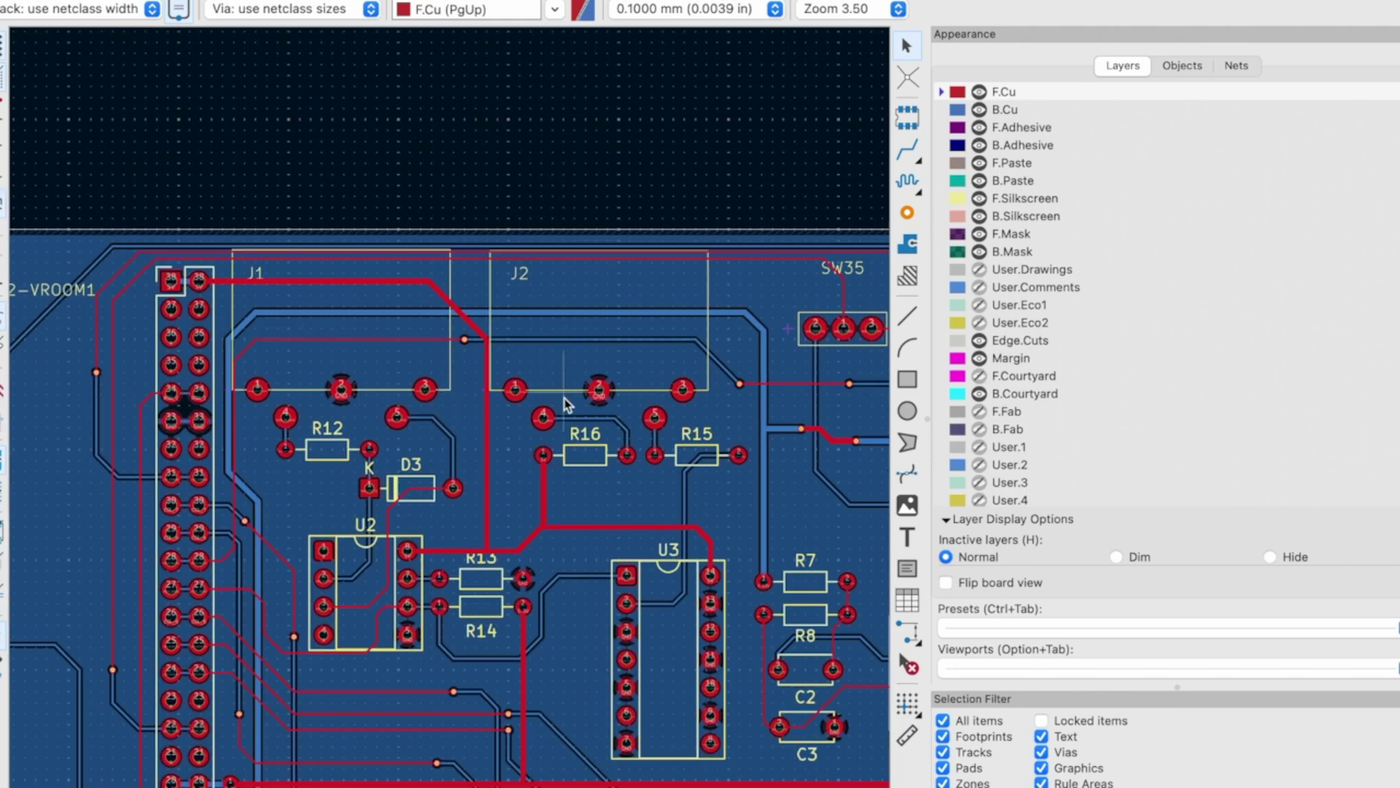
scroll(646, 751, down, 3)
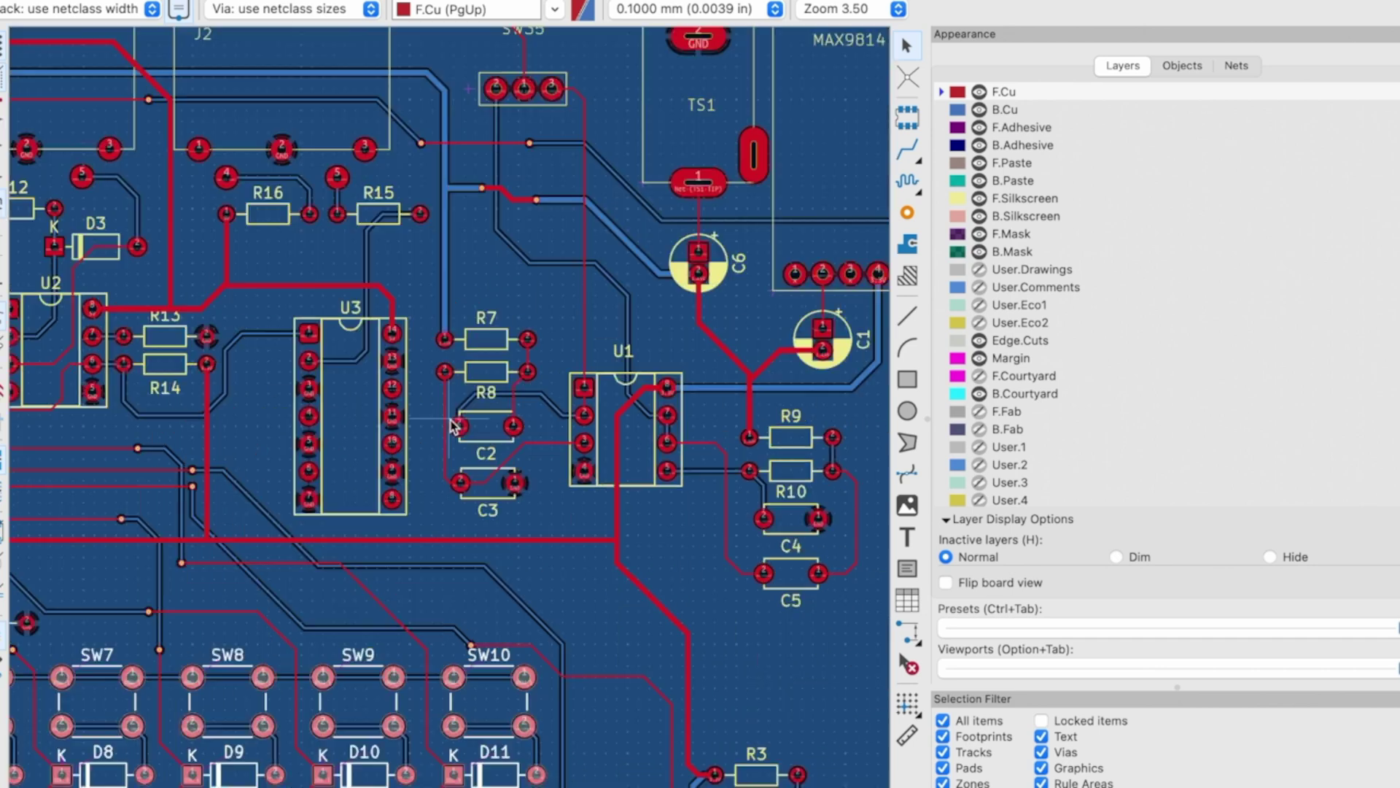
scroll(775, 341, up, 8)
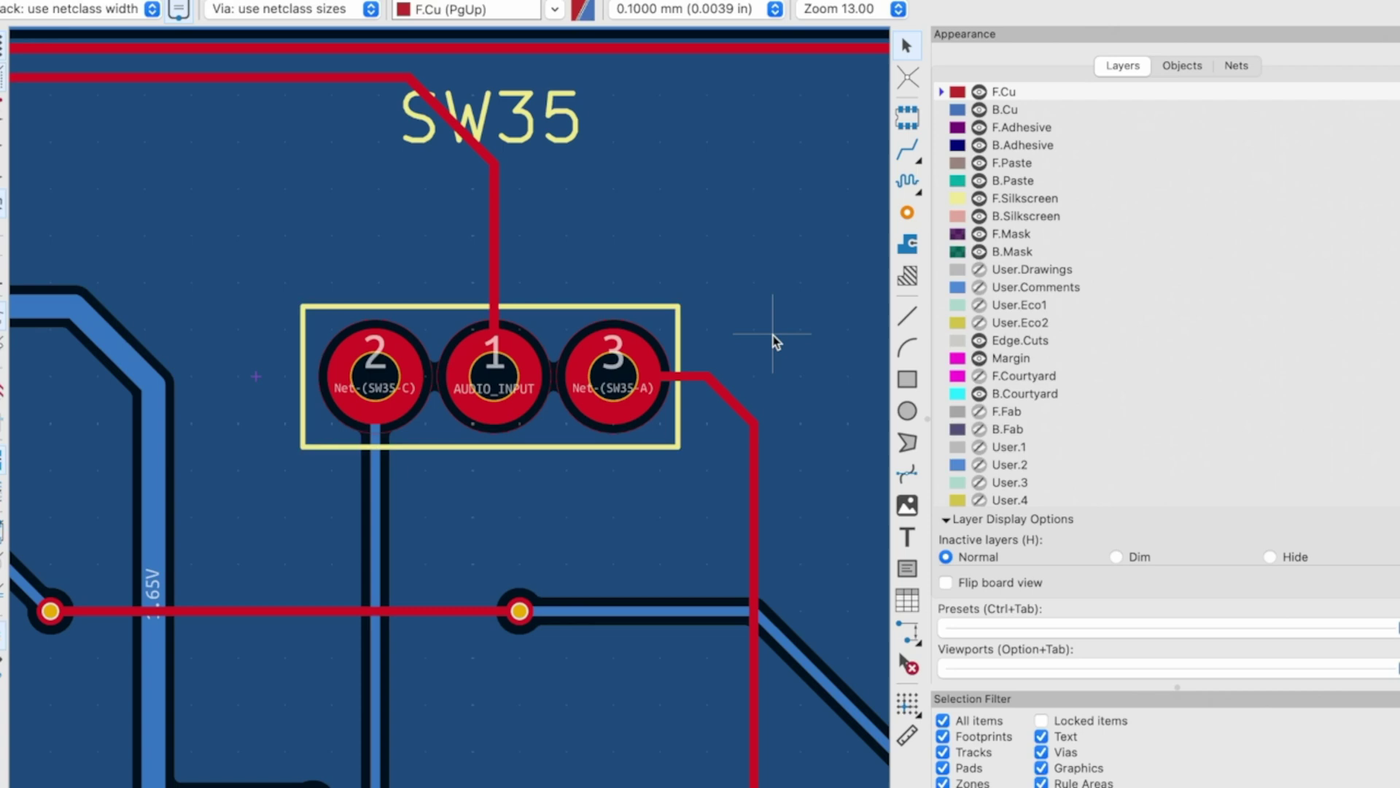
Inspect TS1, the MAX9814 module and TS2 with C6 and C7, then zoom out to 1.50.
scroll(469, 422, down, 3)
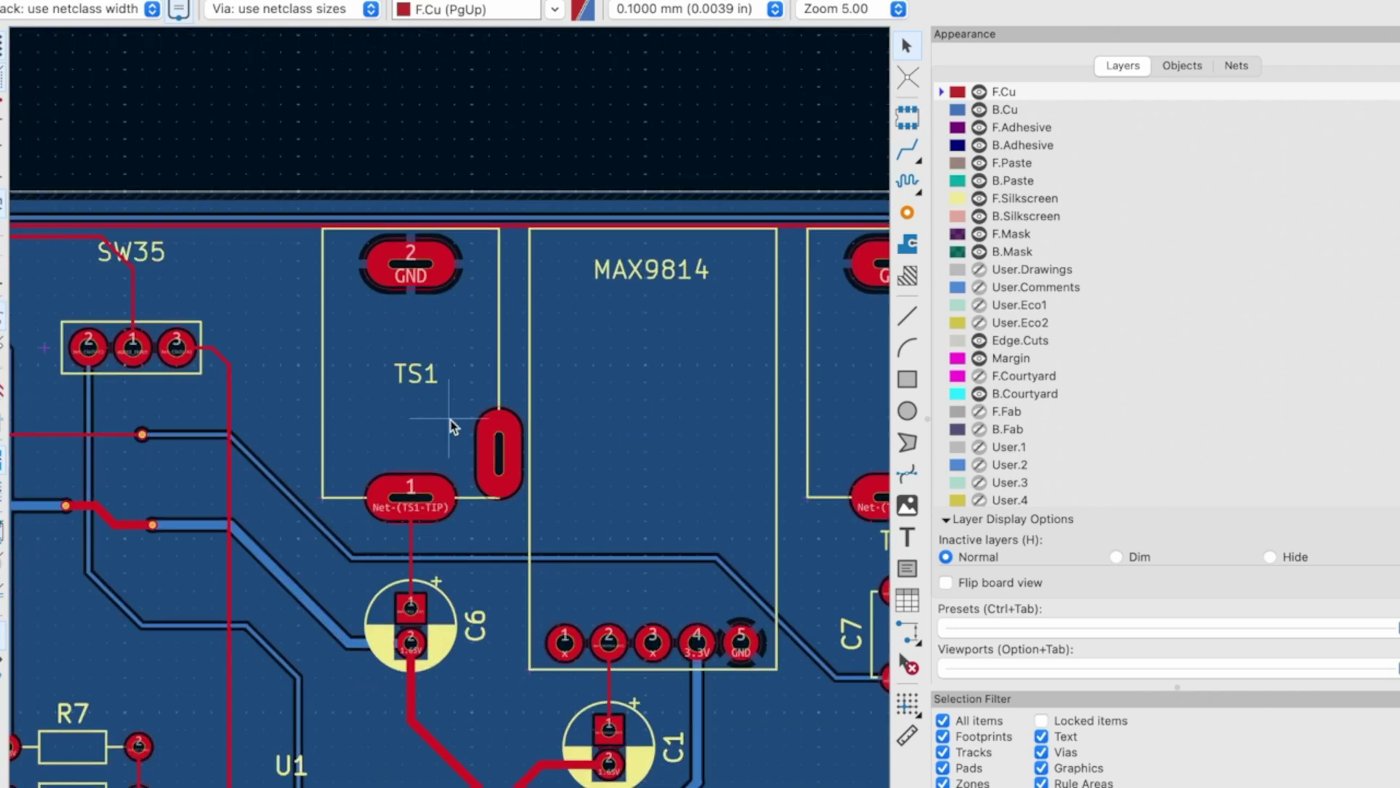
scroll(469, 375, up, 2)
scroll(357, 535, down, 3)
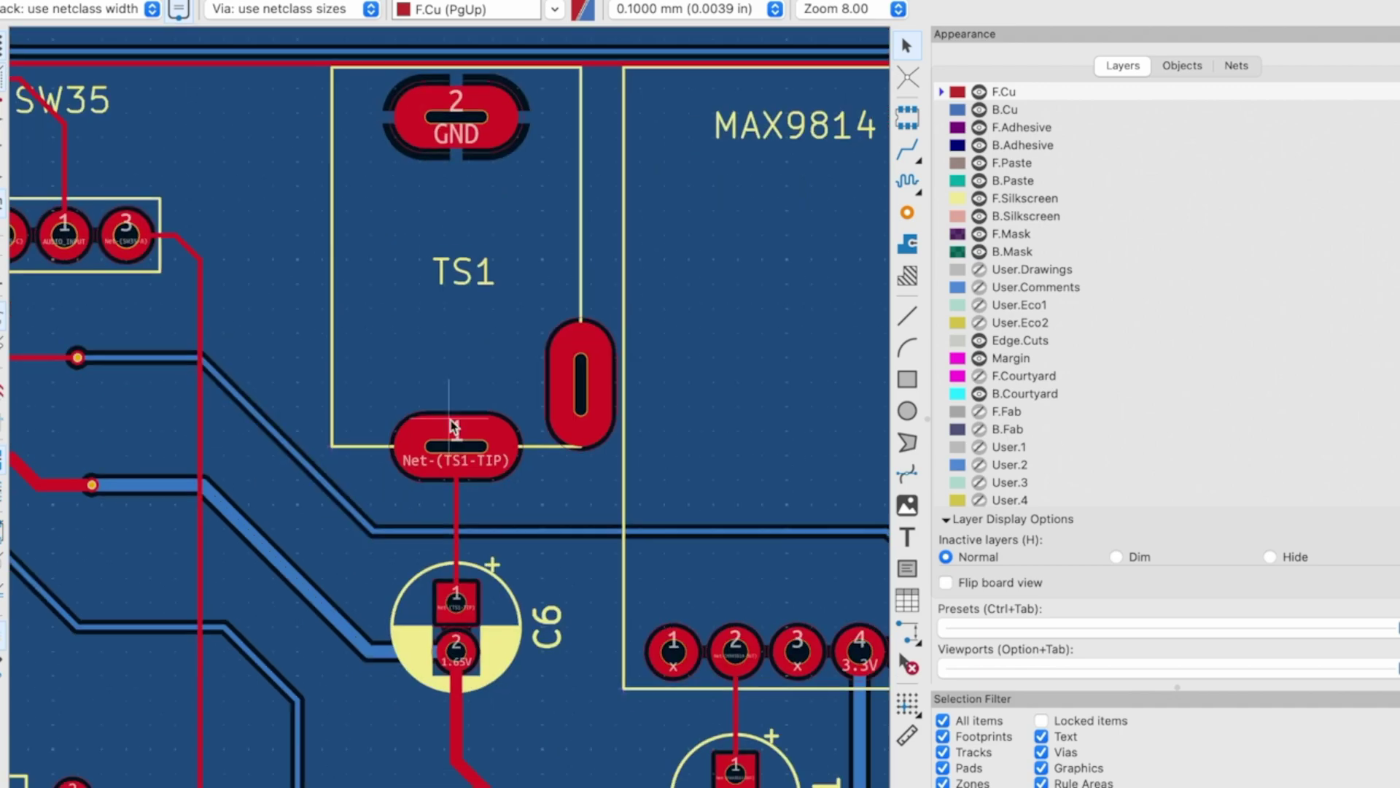
scroll(844, 401, right, 3)
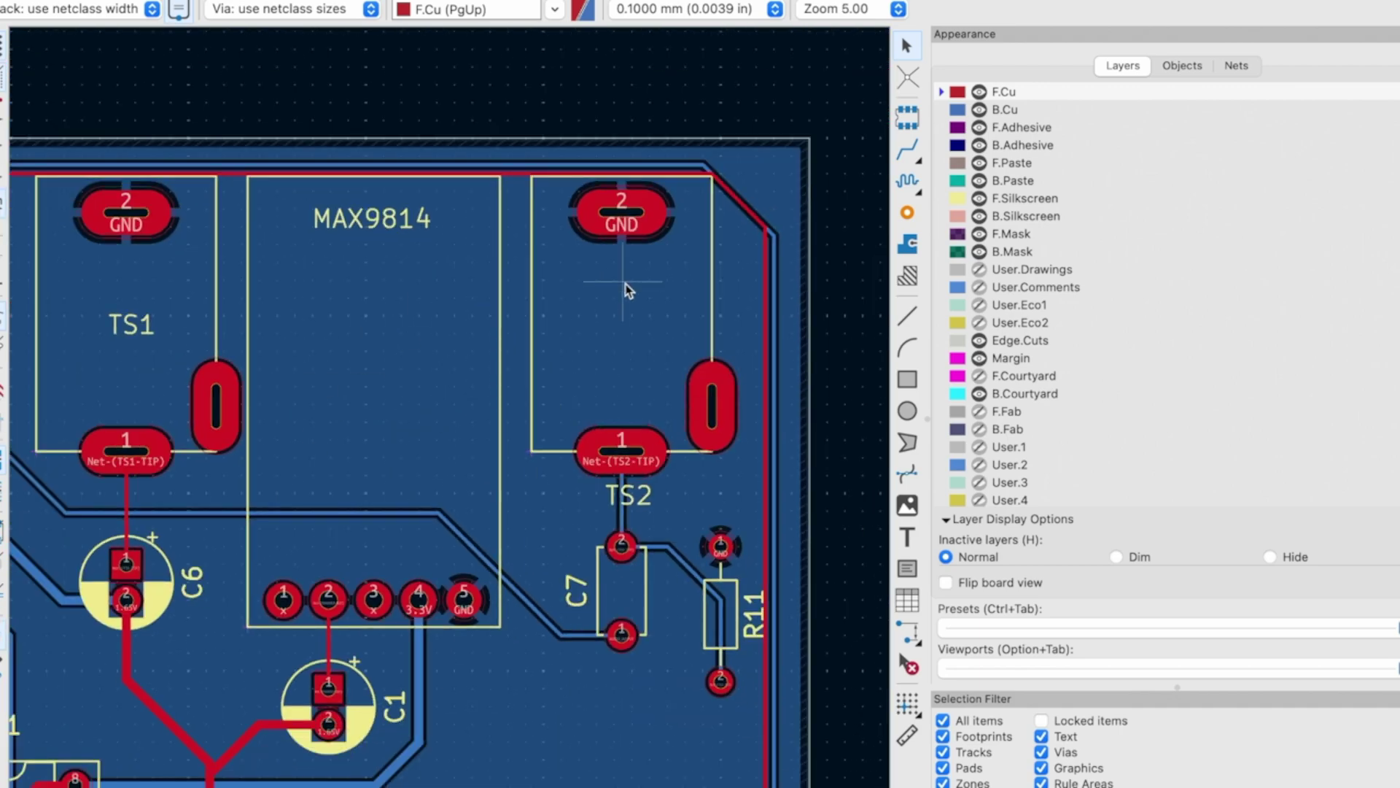
Zoom to 2.20 on R4, D1 and D2, then fit the whole board with Home and zoom in slightly.
scroll(376, 663, down, 5)
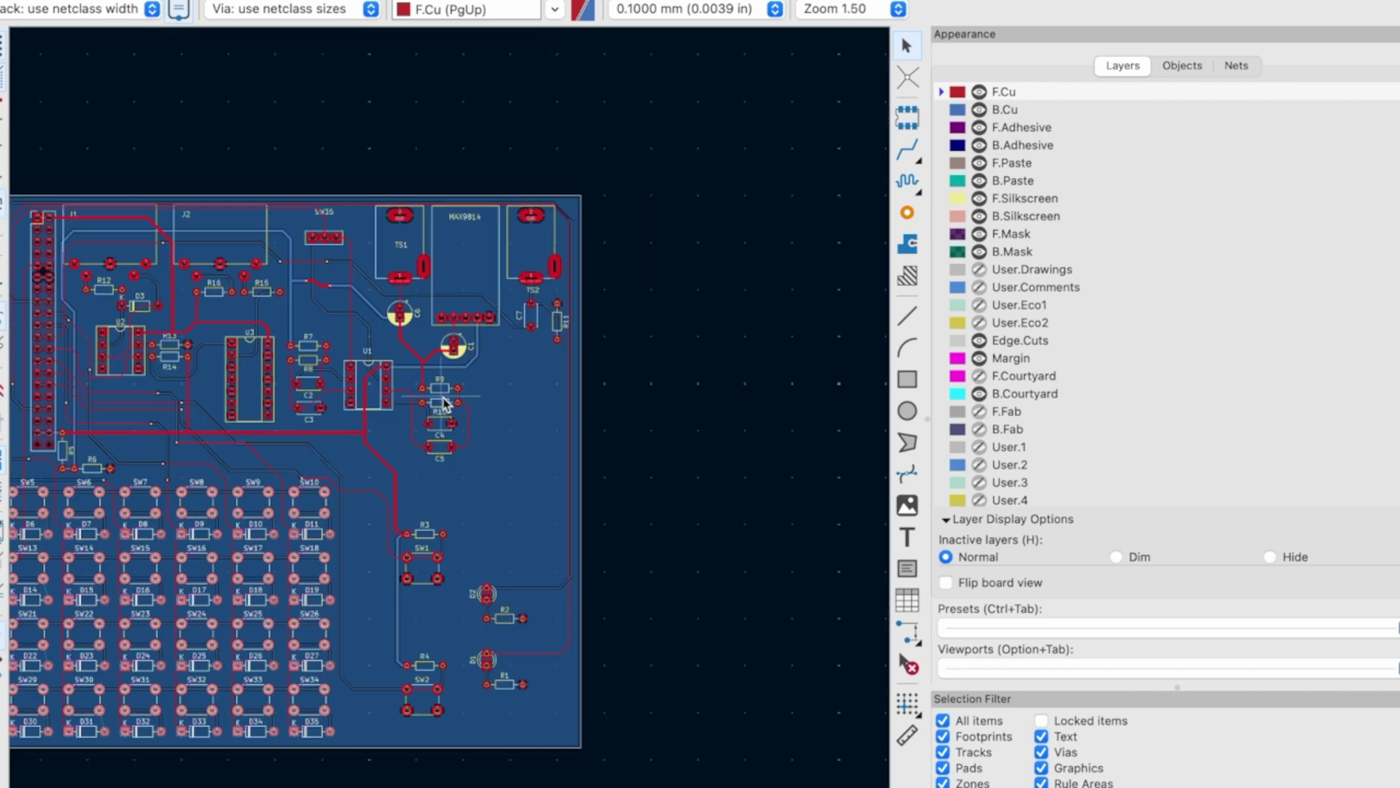
scroll(459, 662, up, 2)
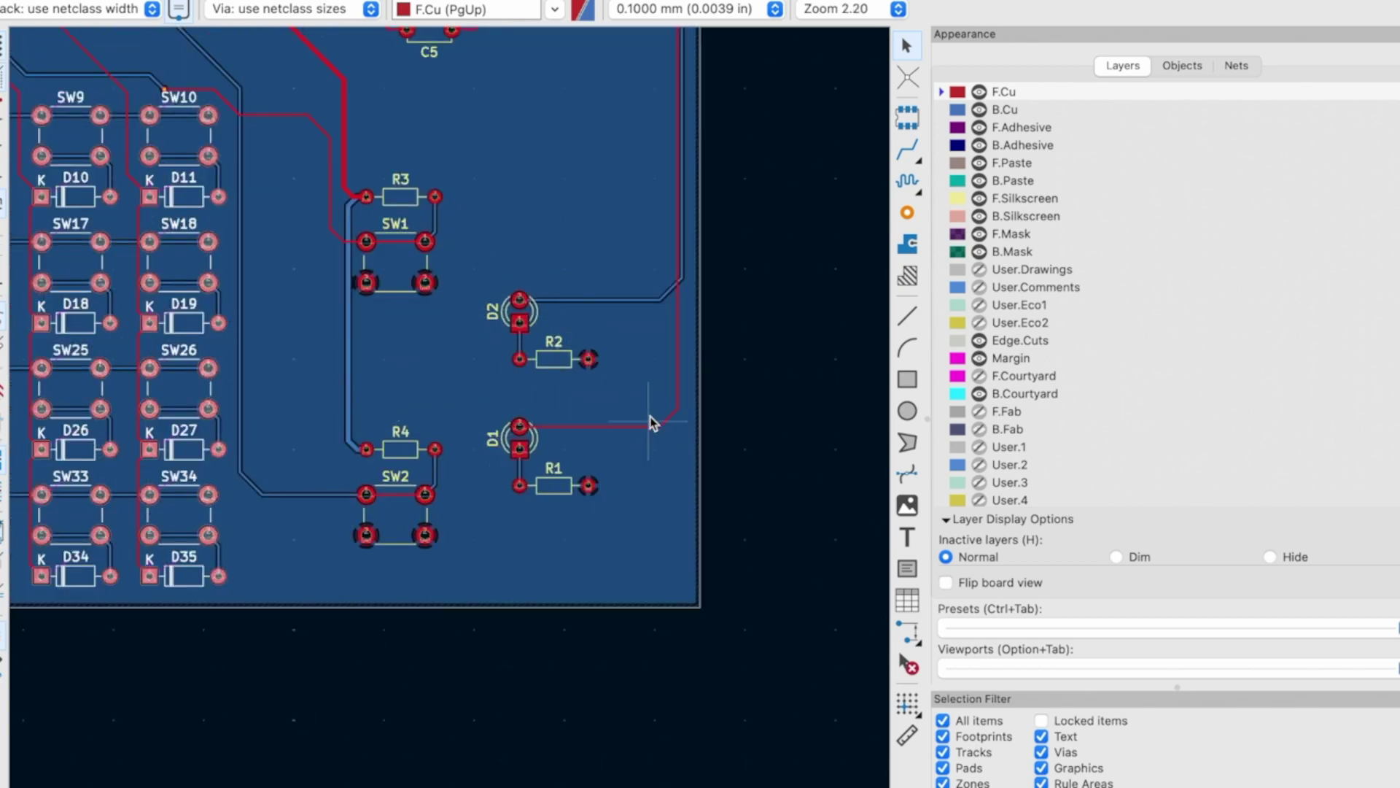
scroll(459, 445, down, 4)
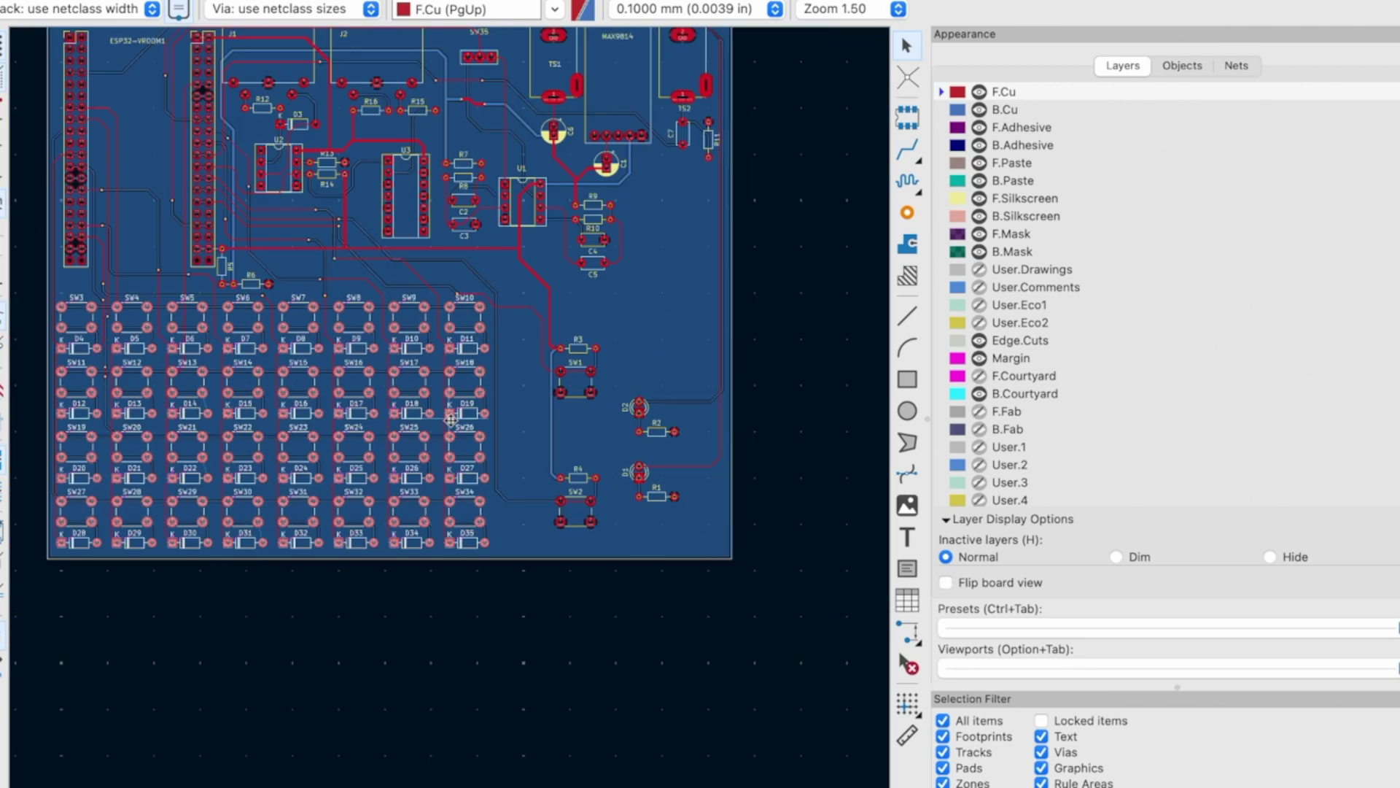
scroll(362, 315, up, 2)
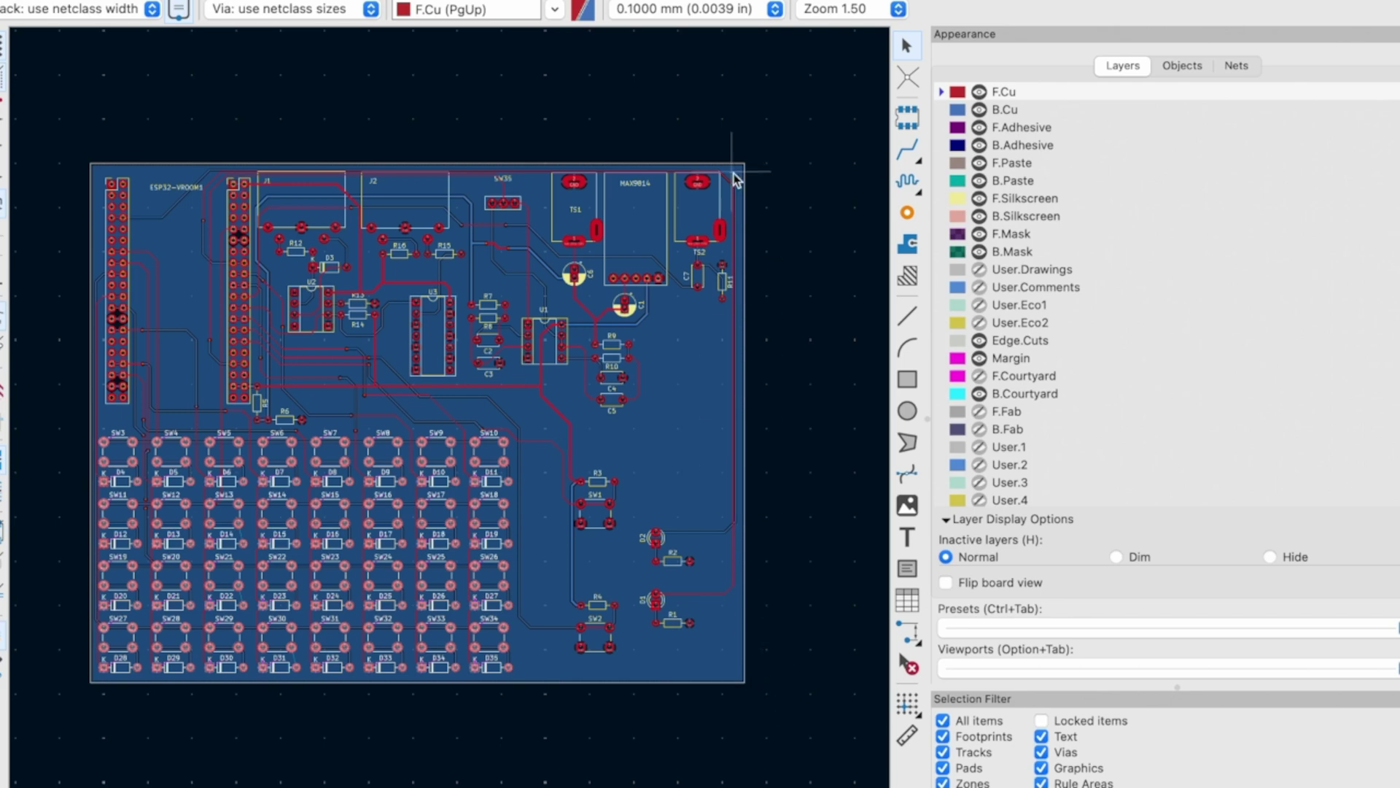
key(Home)
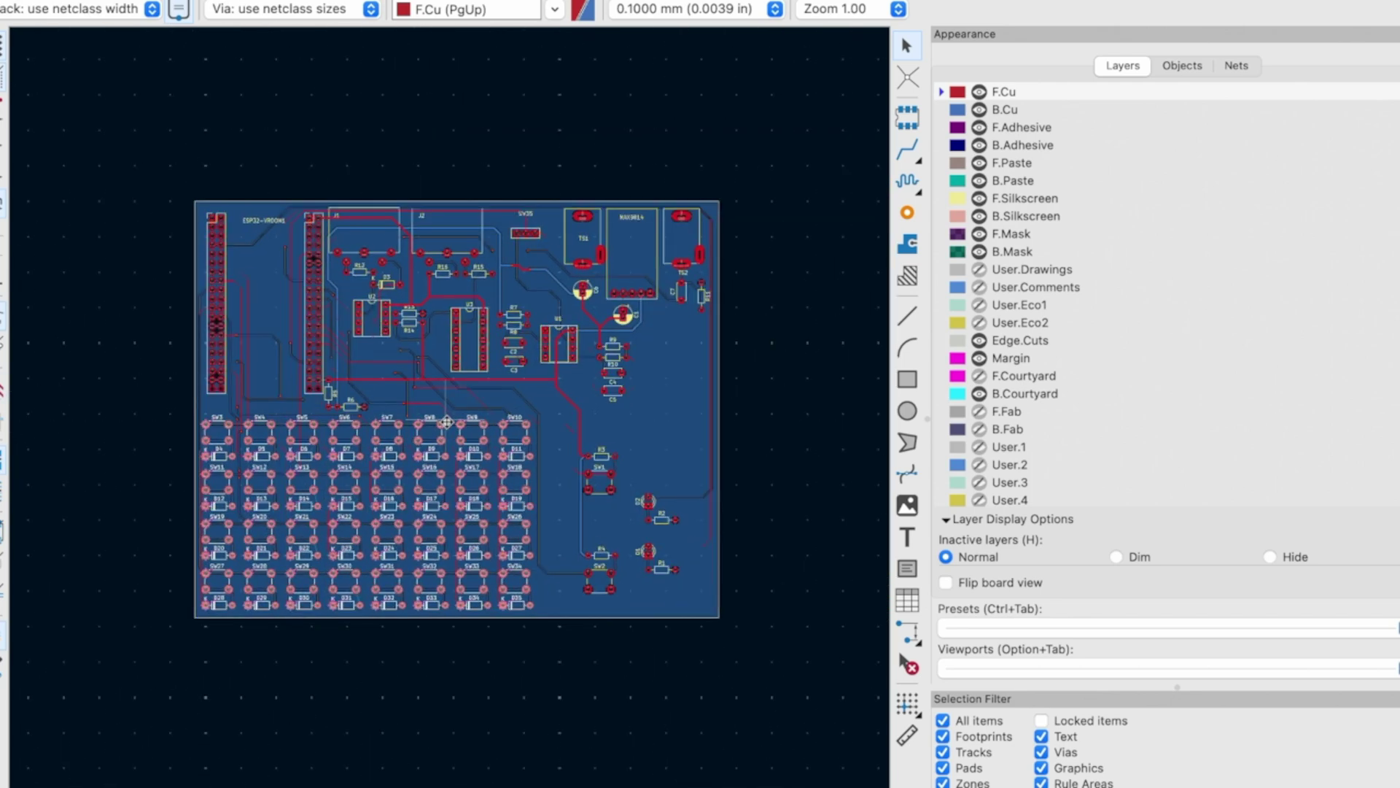
scroll(450, 420, up, 1)
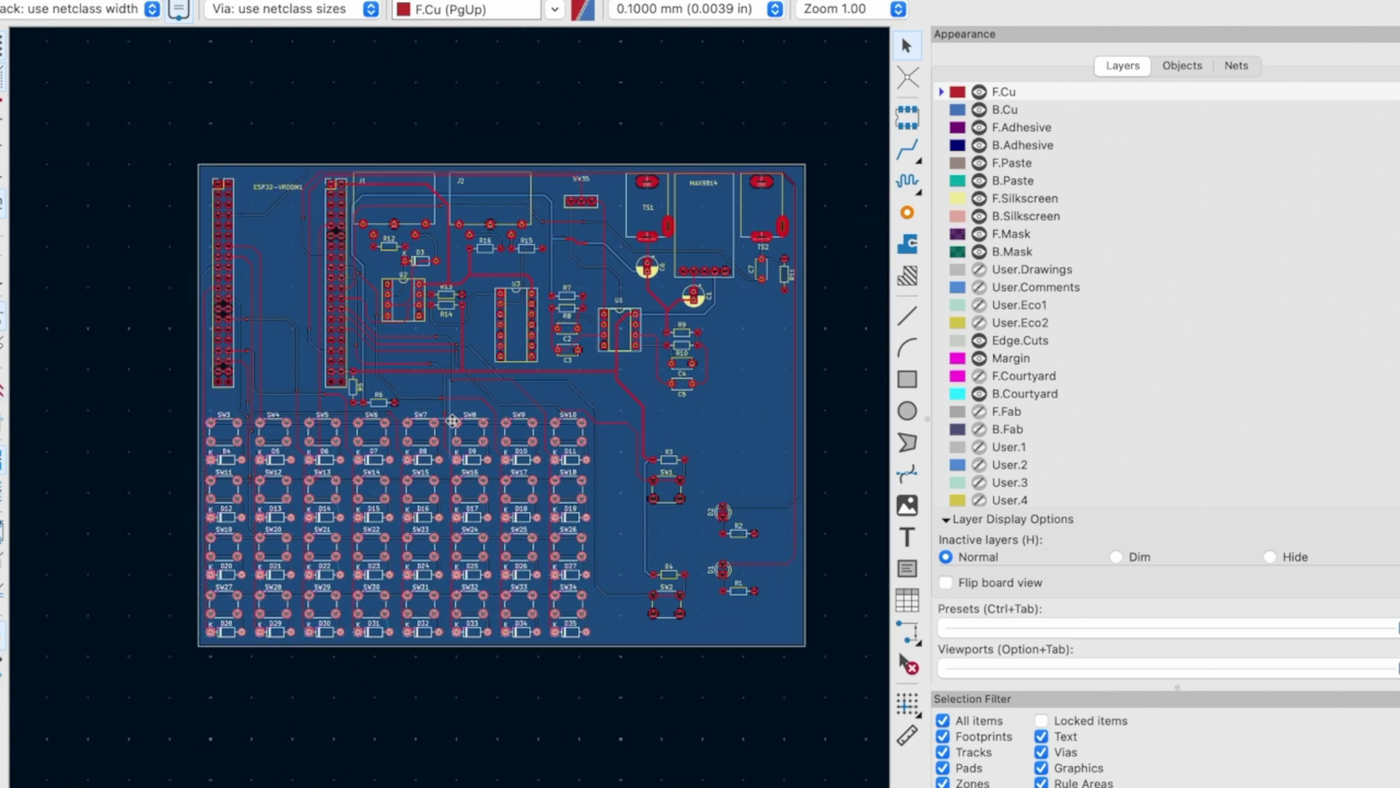